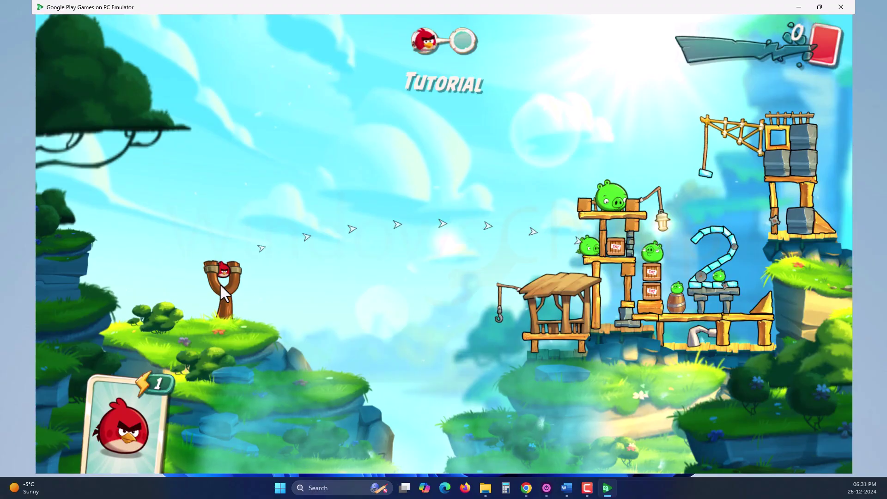
drag(220, 284, 173, 289)
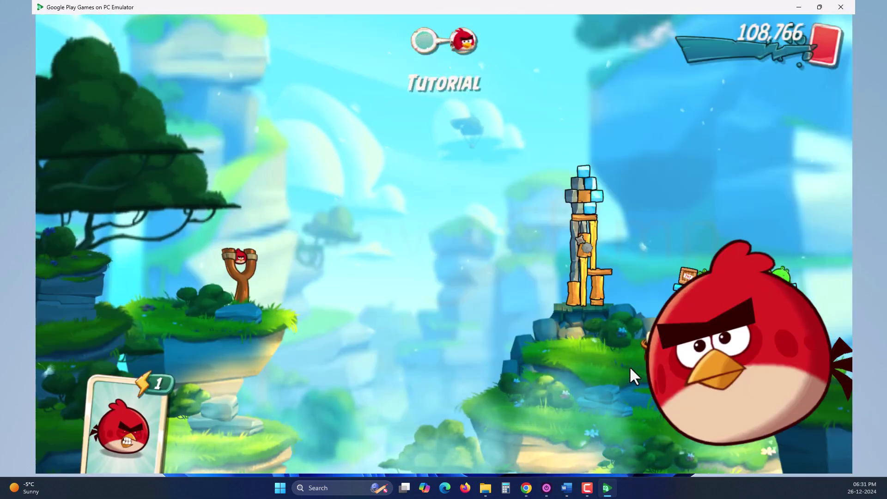
click(629, 365)
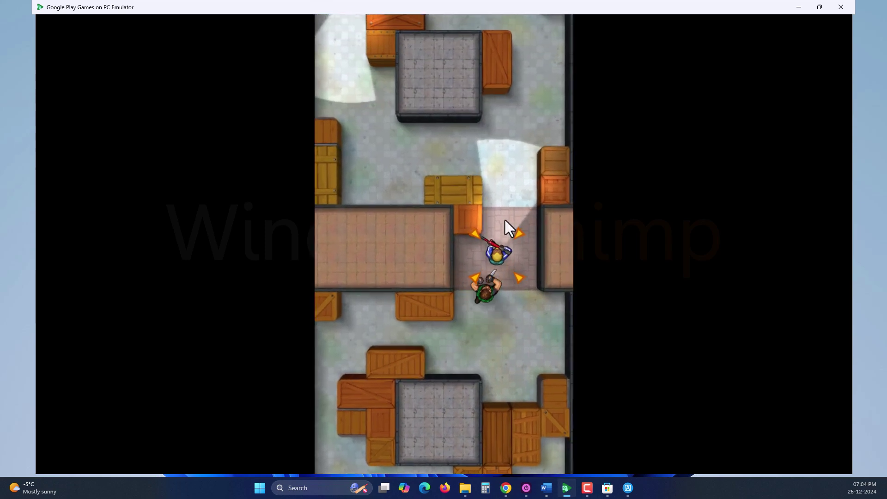
click(478, 129)
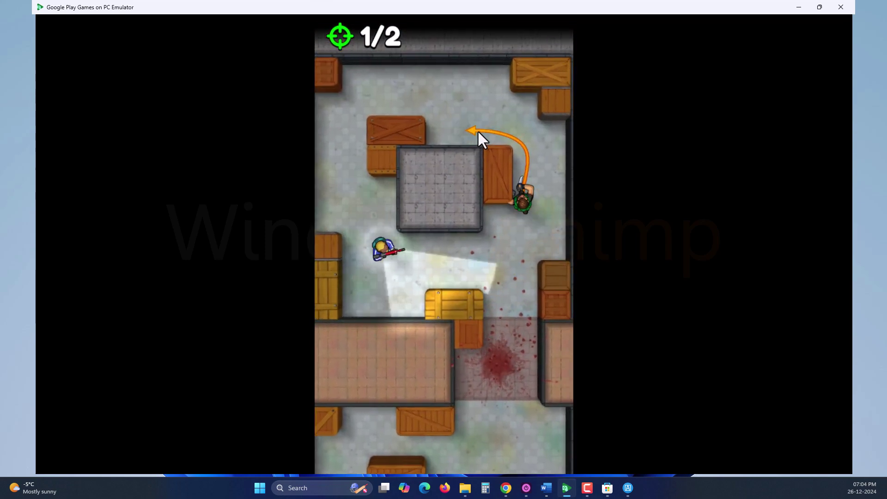
click(396, 257)
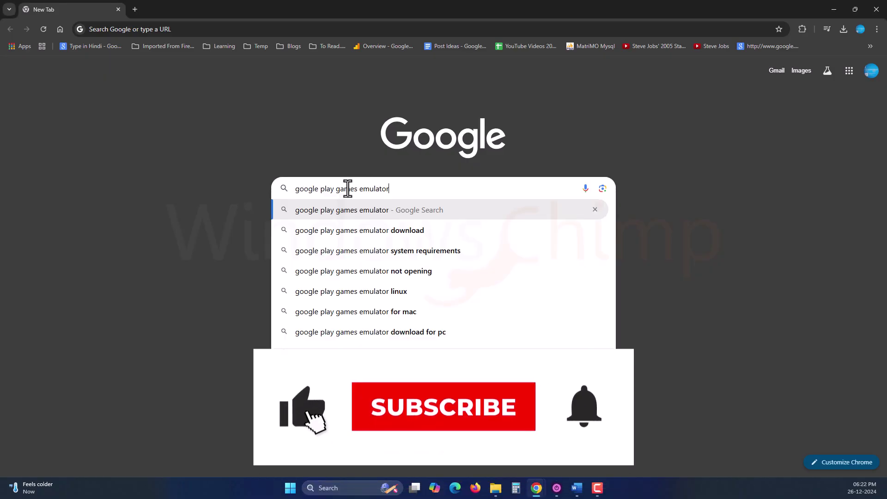
Search the web for "google play games emulator" and download the stable edition of the Google Play Games on PC Developer Emulator
key(Return)
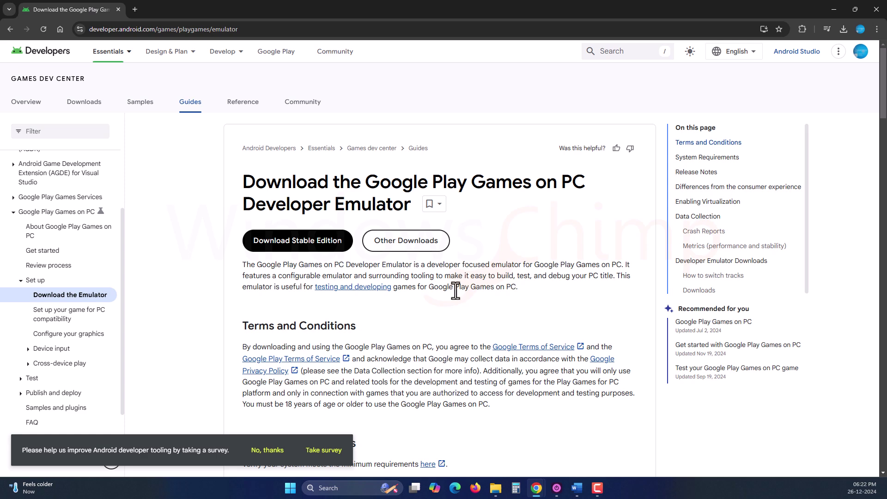
click(298, 235)
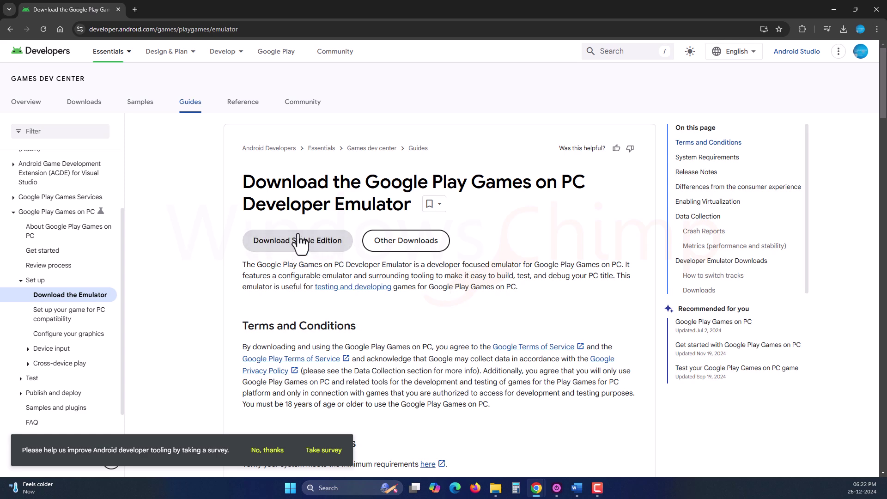
click(397, 251)
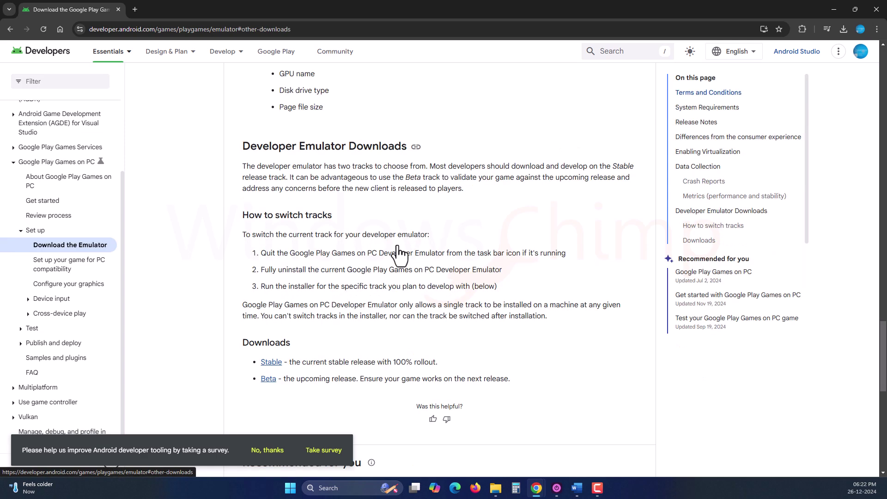
click(266, 364)
click(283, 243)
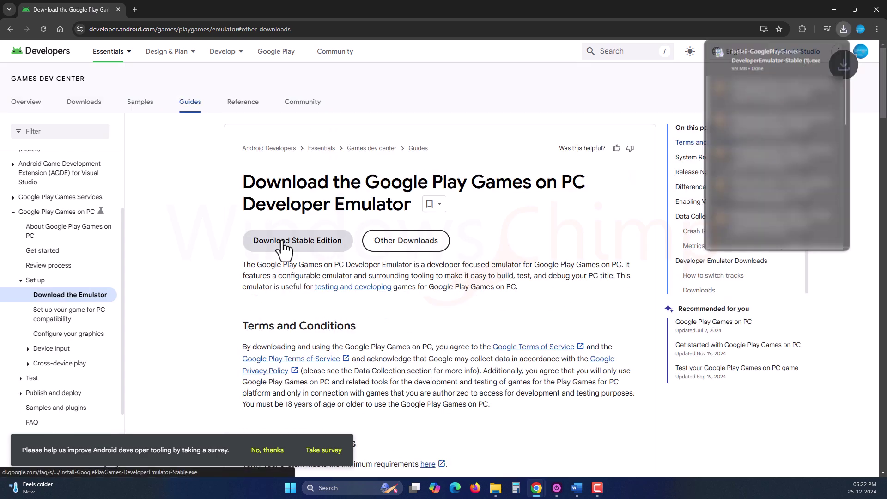
Run the downloaded emulator installer and allow it to make changes to the device
click(764, 55)
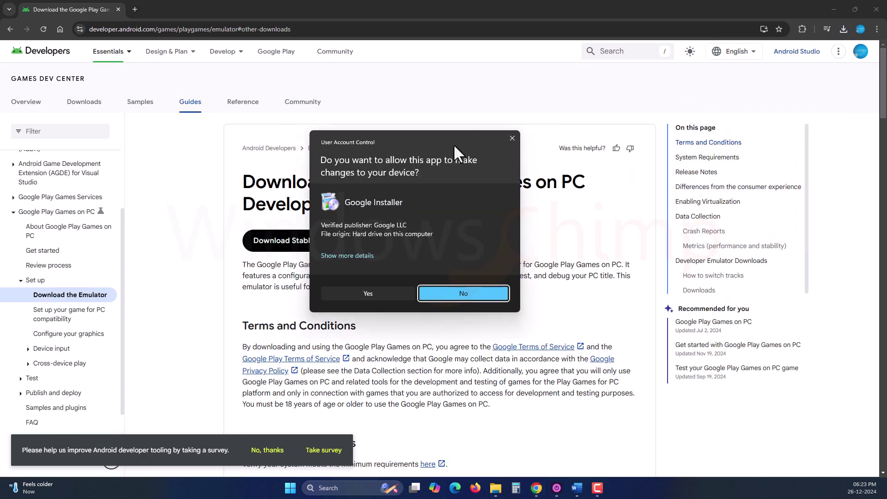
click(365, 292)
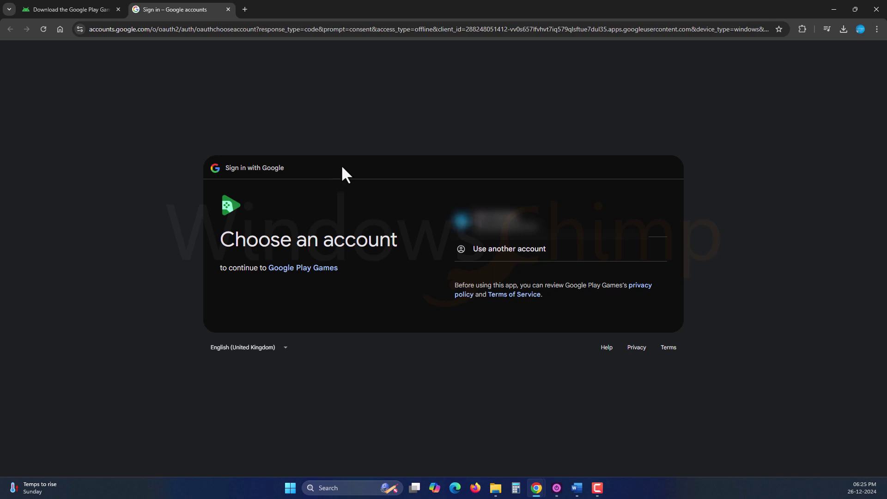
Sign in to Google Play Games with the listed Google account, put the browser away and allow USB debugging in the emulator
click(521, 231)
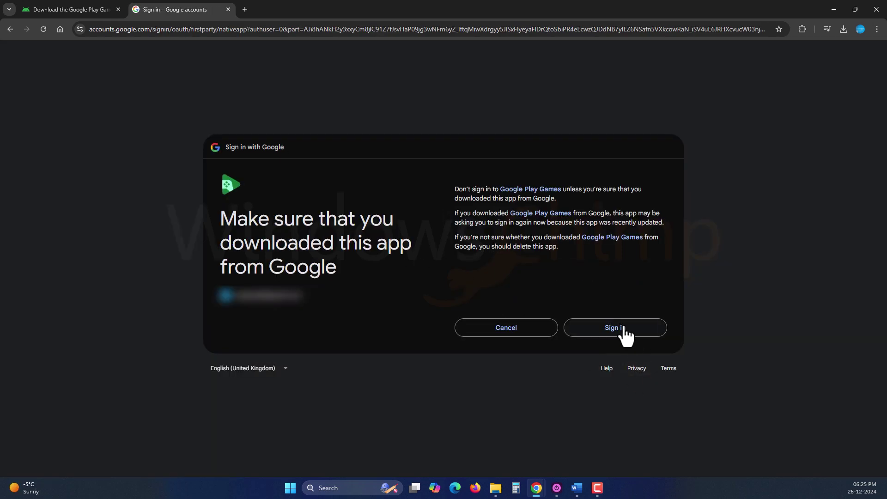
click(623, 328)
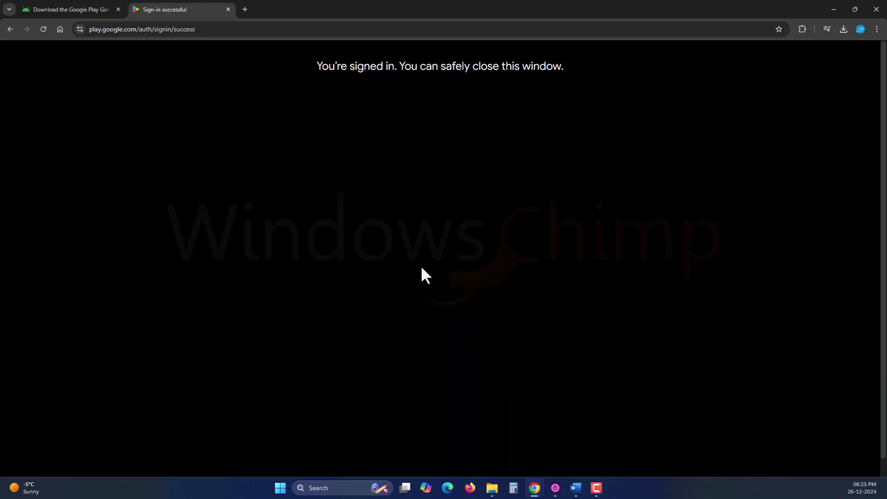
click(228, 9)
click(833, 9)
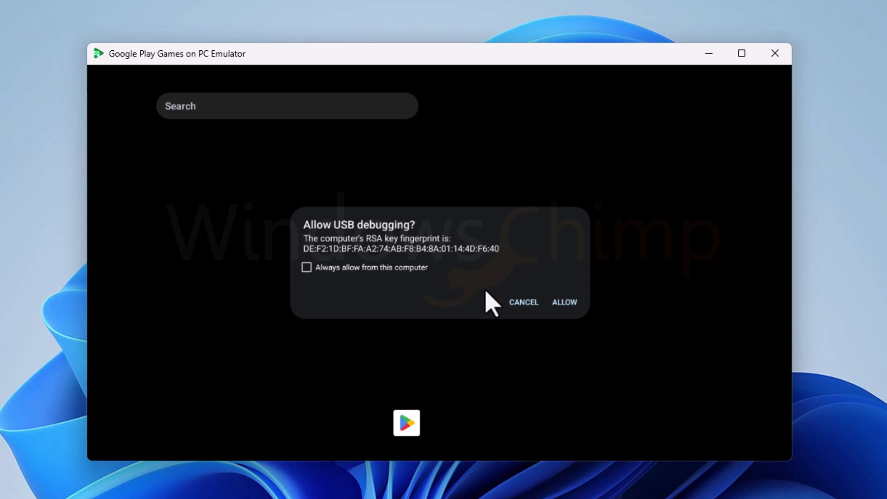
click(565, 302)
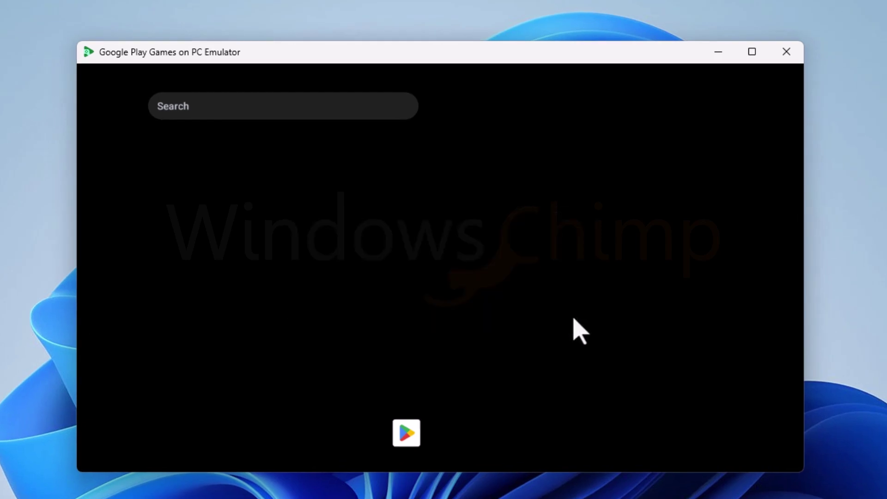
Open the emulator's Settings and examine the Android version details in the device information
drag(462, 411, 430, 188)
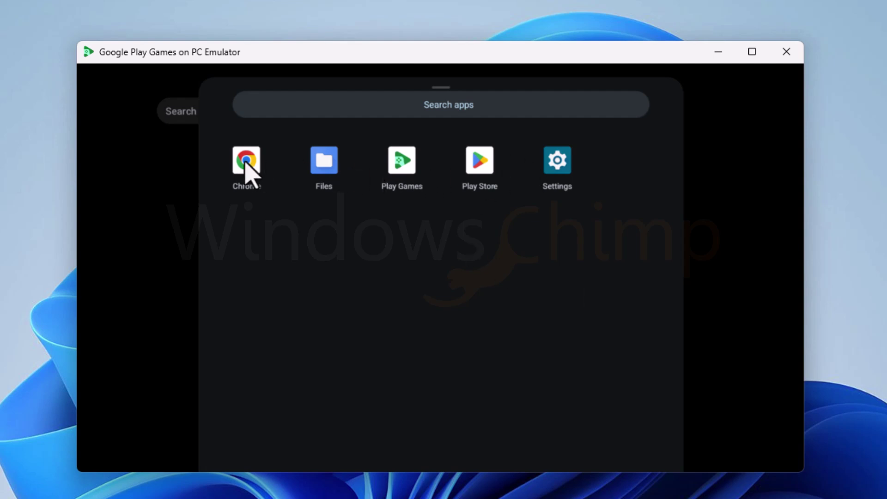
click(557, 160)
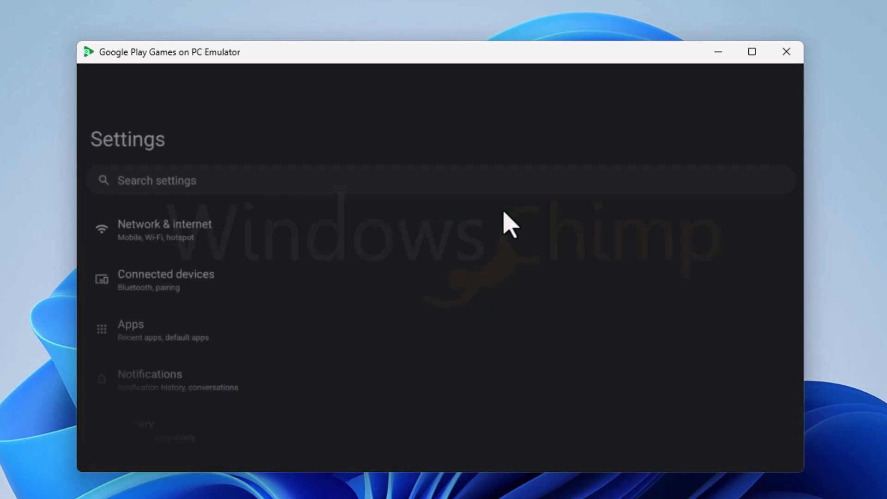
scroll(222, 366, down, 10)
click(162, 452)
scroll(148, 432, down, 5)
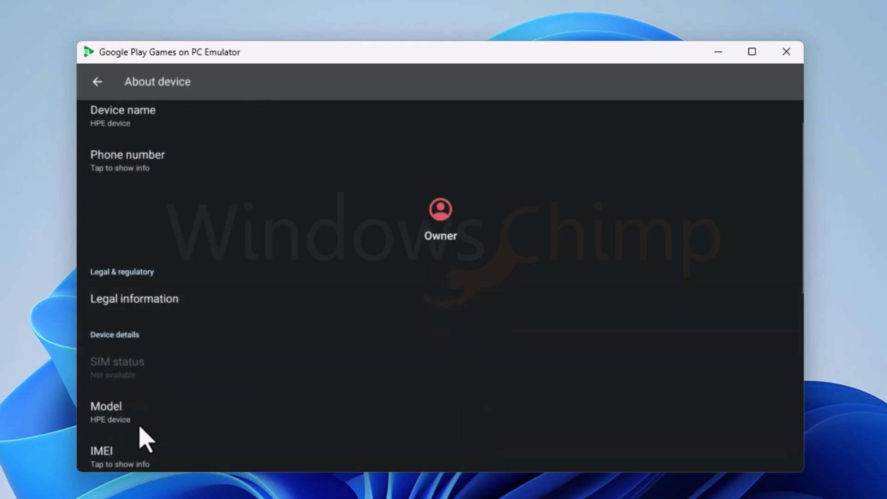
click(115, 439)
triple_click(111, 191)
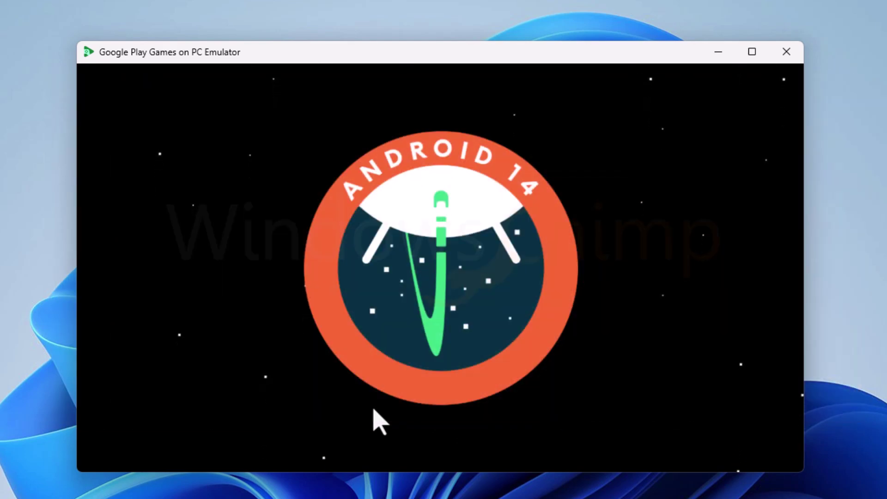
Go back out of the Android version and device information screens to the emulator's home screen
key(Escape)
click(97, 84)
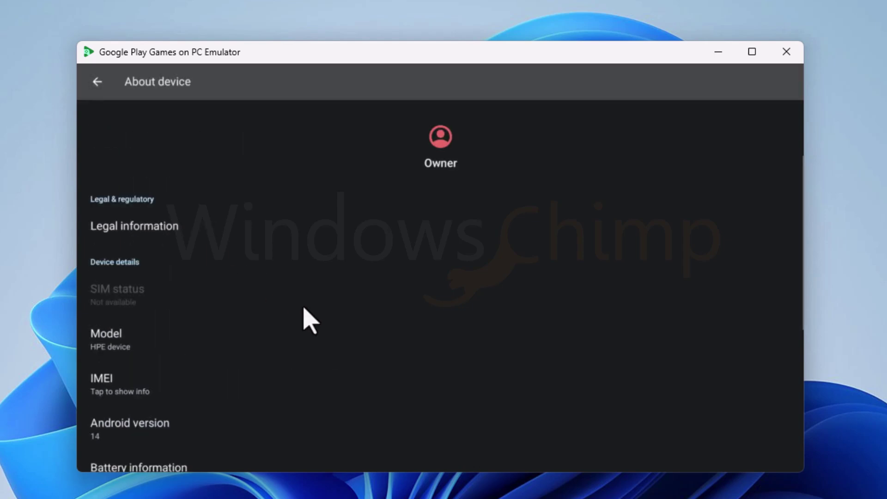
key(ctrl+b)
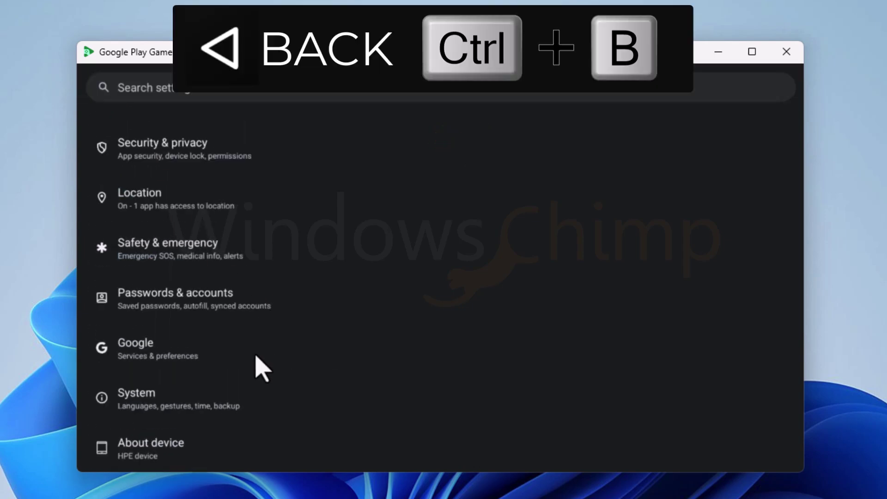
key(ctrl+b)
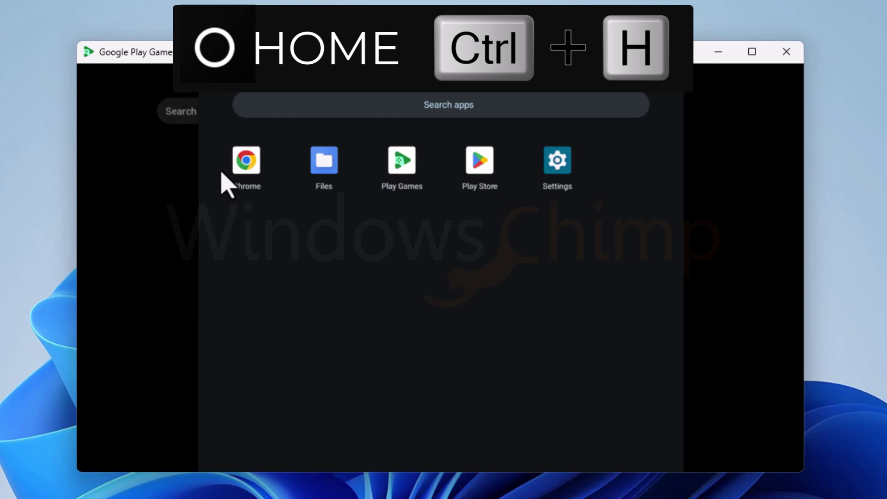
key(ctrl+h)
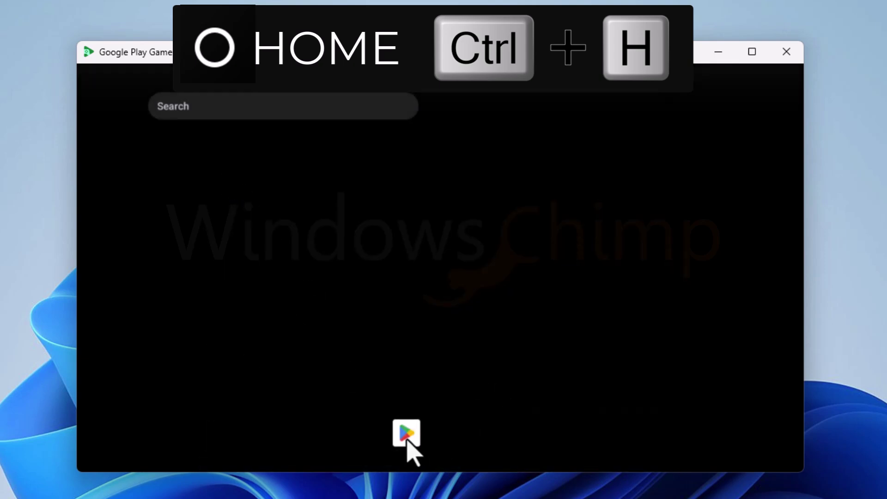
Open the Play Store, browse its games and install Angry Birds 2 from the top-rated games
click(407, 434)
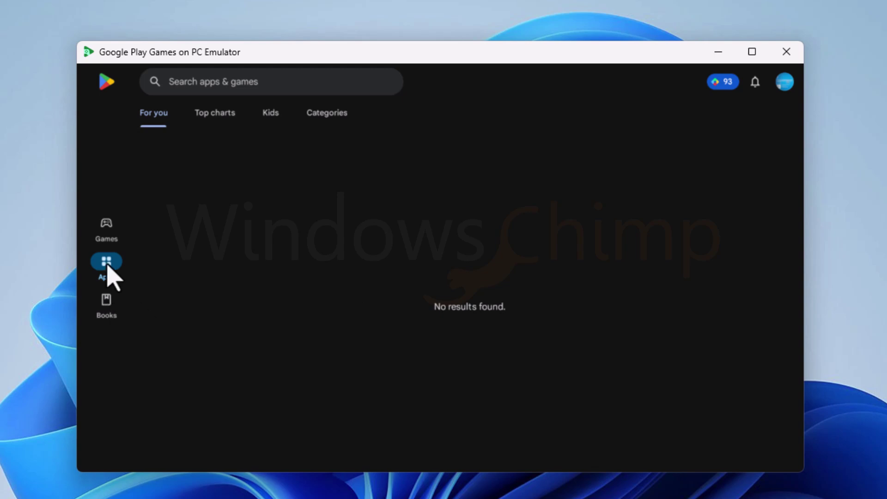
click(107, 229)
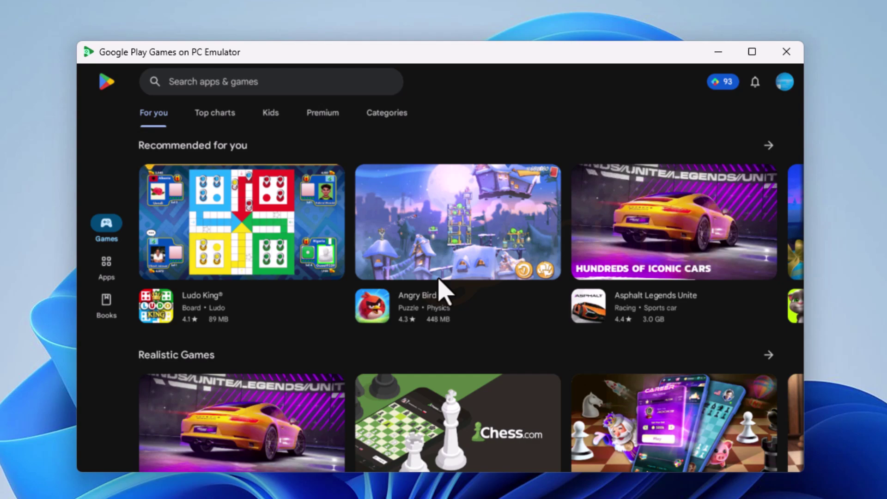
scroll(328, 358, down, 9)
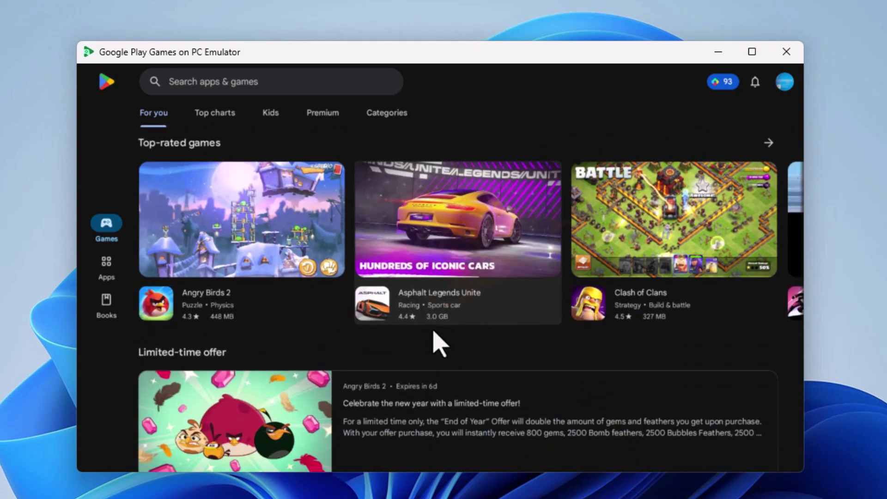
click(257, 214)
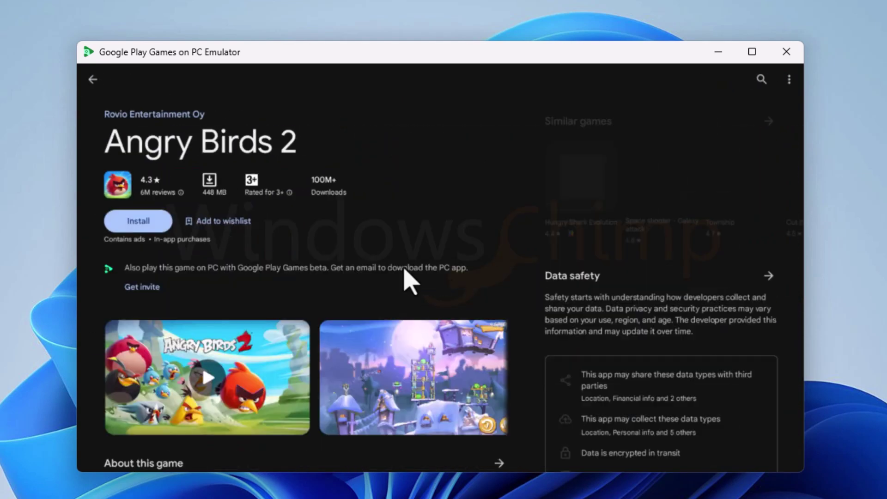
click(138, 219)
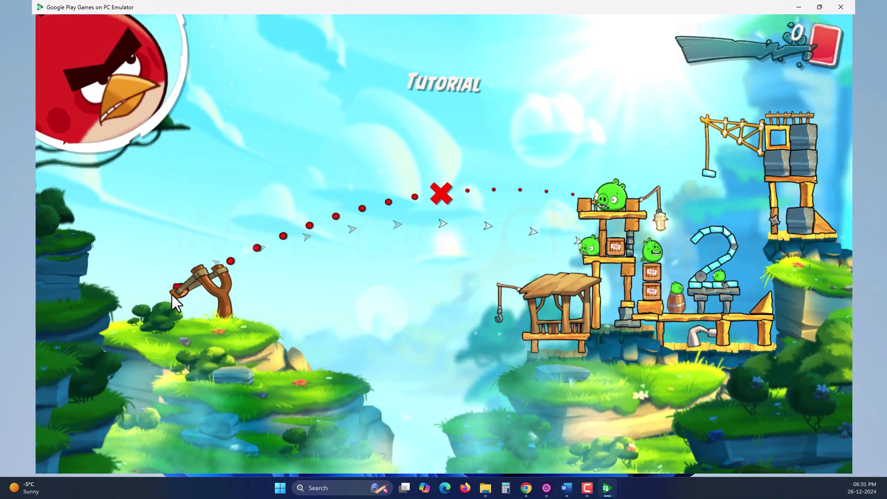
Shoot the red bird from the slingshot in the Angry Birds 2 tutorial level, and open the emulator's app list
drag(171, 295, 174, 288)
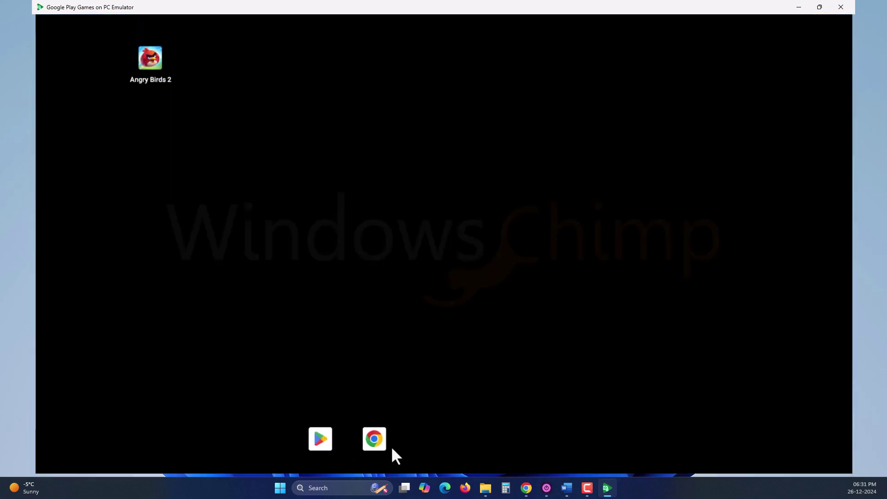
drag(391, 445, 450, 160)
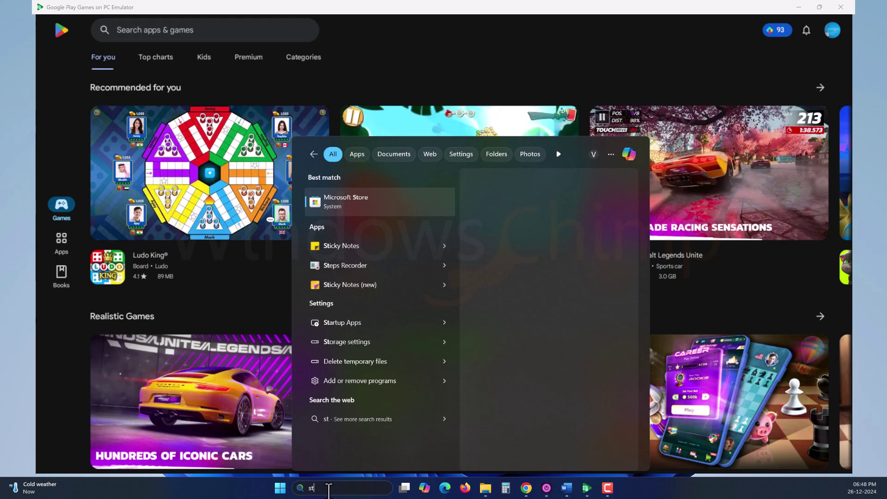
Switch to the Microsoft Store and search it for "wsa aow"
text(ore)
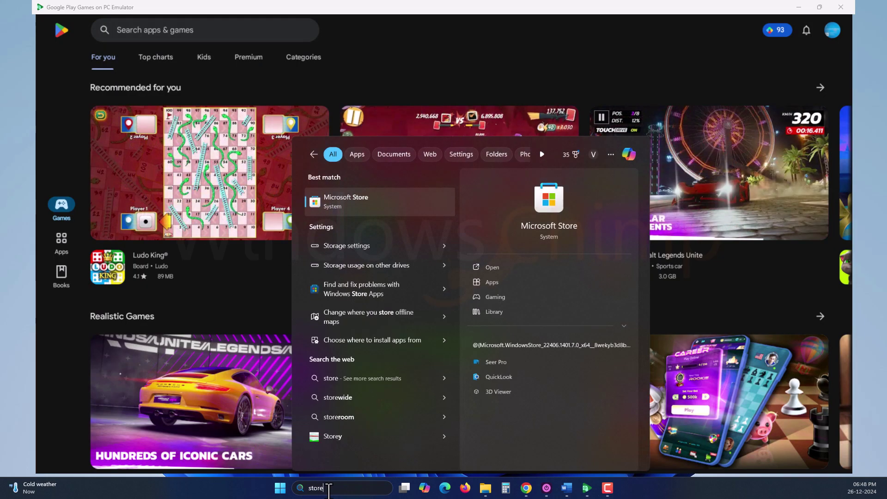
click(385, 200)
click(360, 10)
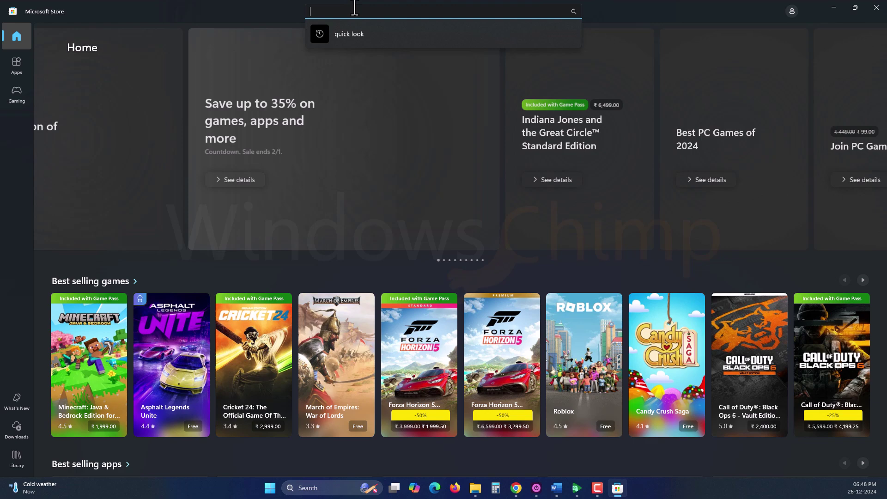
text(wsa)
key(Return)
text(aow)
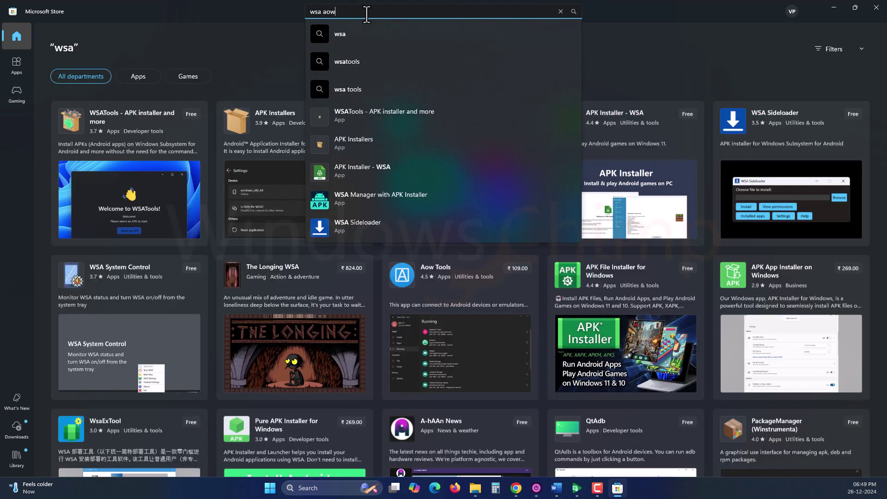
key(Return)
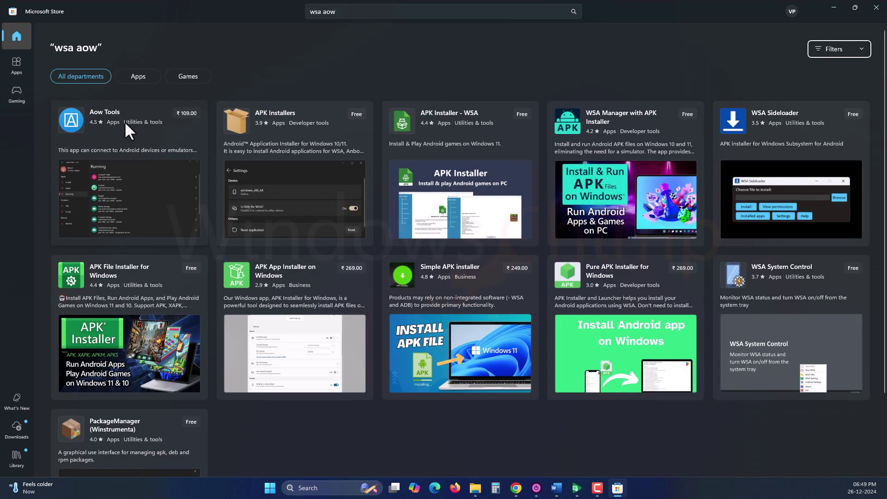
Open the Aow Tools store page and install its free trial
click(126, 124)
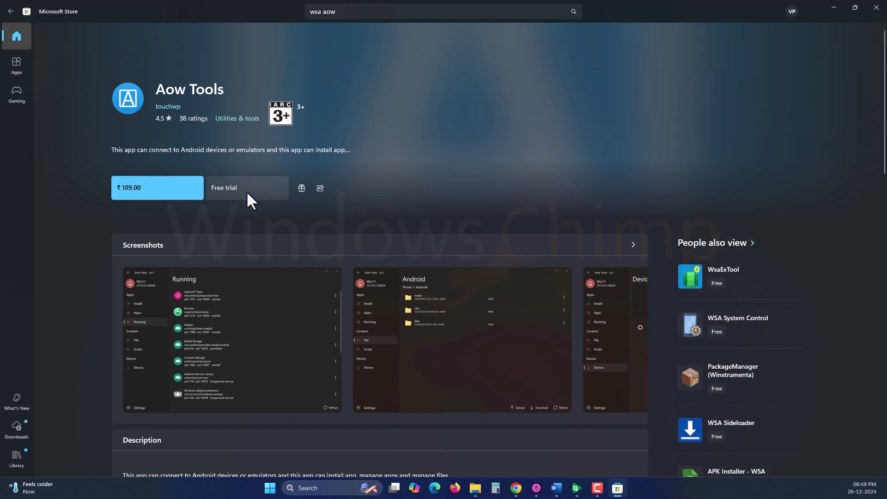
click(247, 193)
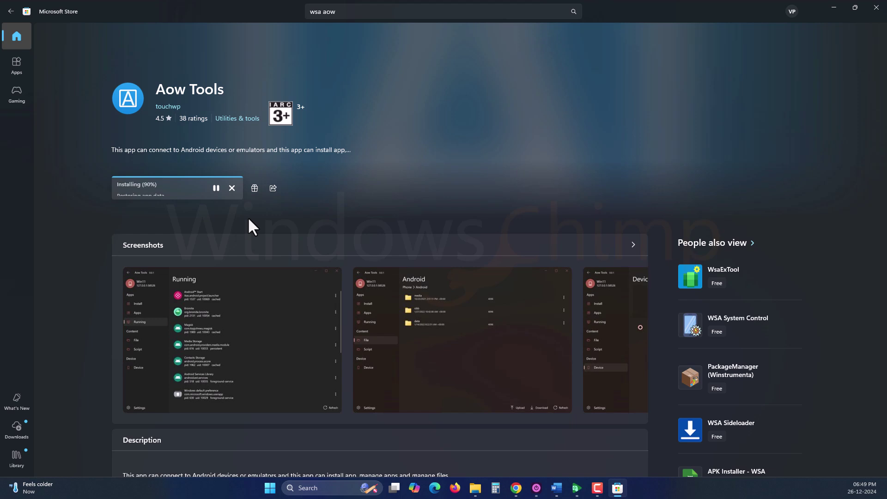
Launch Aow Tools, dismissing its first-run tip, and use it to install the Instagram APK from the apk folder
click(236, 188)
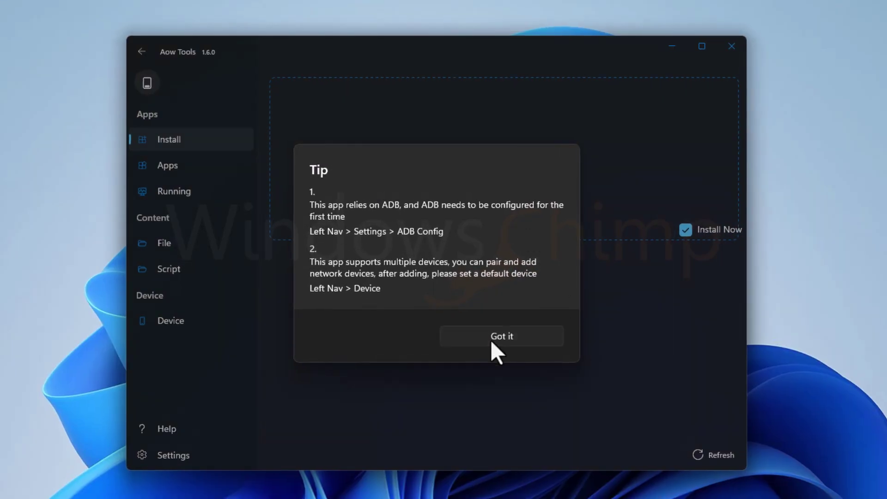
click(492, 347)
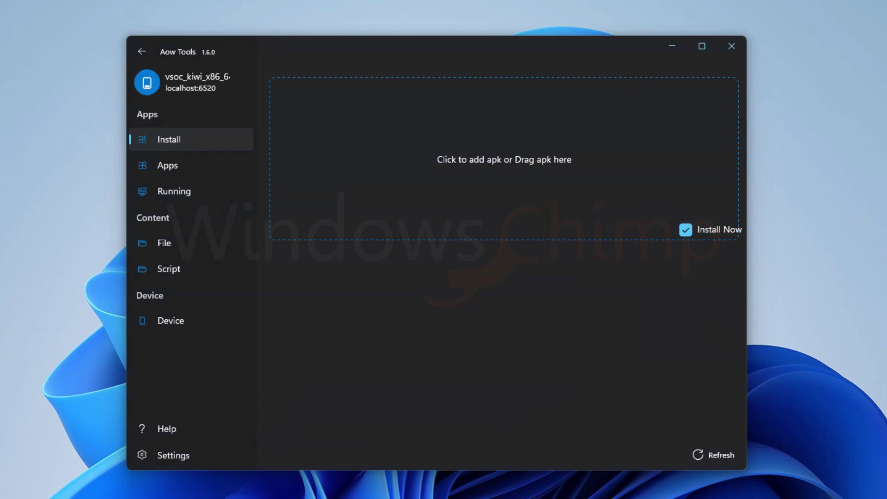
click(627, 359)
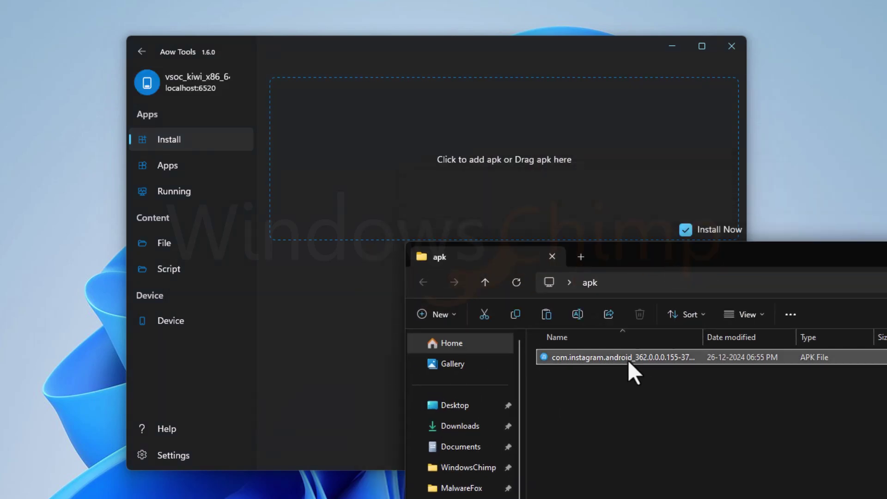
drag(628, 359, 391, 171)
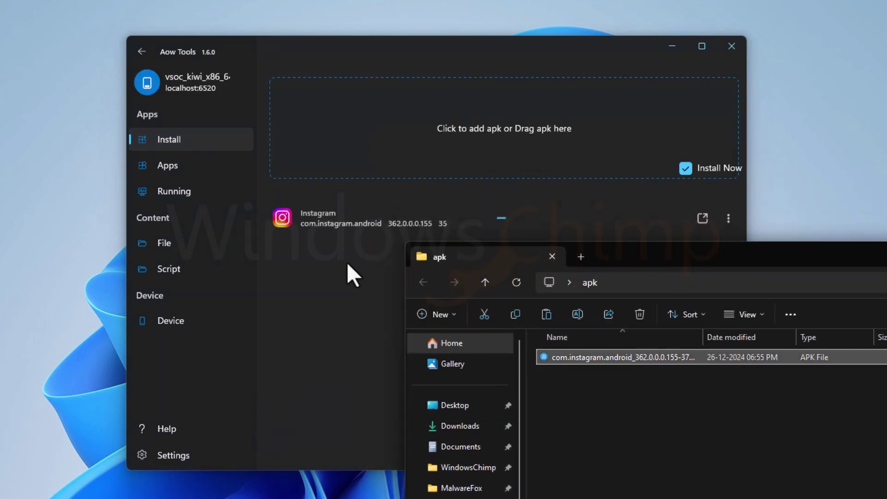
Switch to the Google Play Games emulator and launch Instagram from its app list
click(570, 57)
click(832, 288)
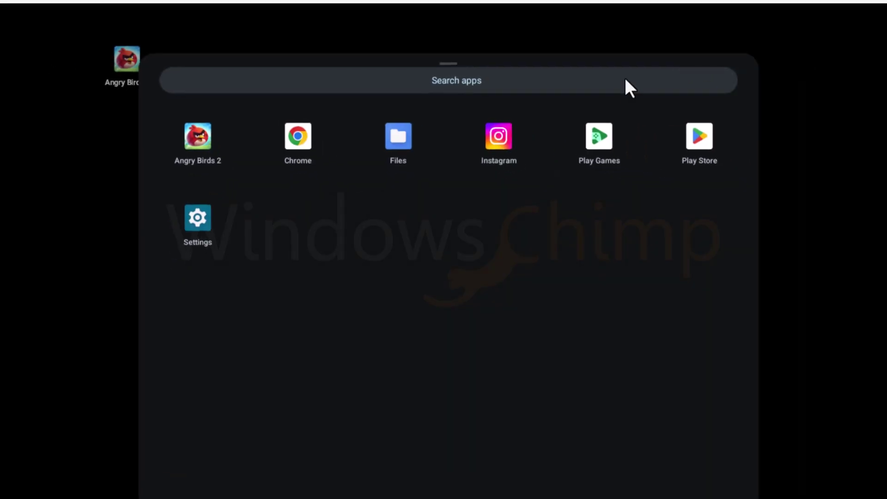
click(497, 138)
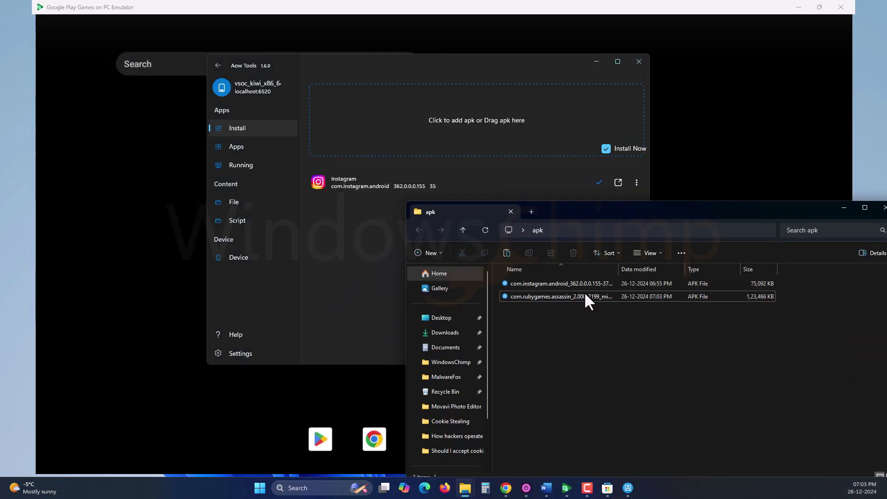
Install the com.rubygames.assassin APK through Aow Tools and start playing Assassin in the emulator
drag(584, 293, 437, 116)
click(464, 67)
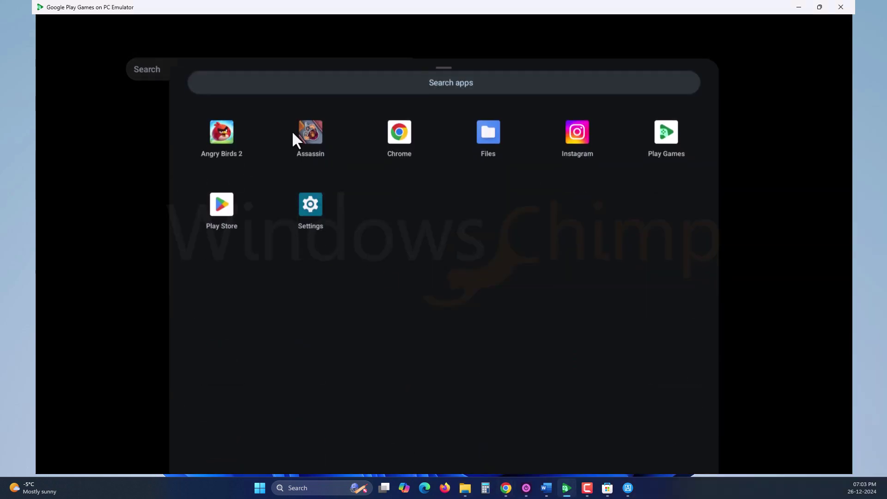
click(294, 135)
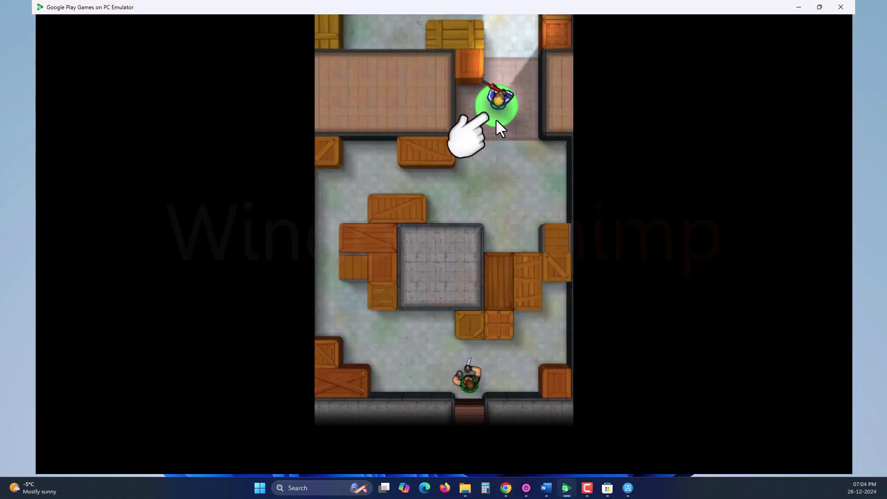
click(495, 118)
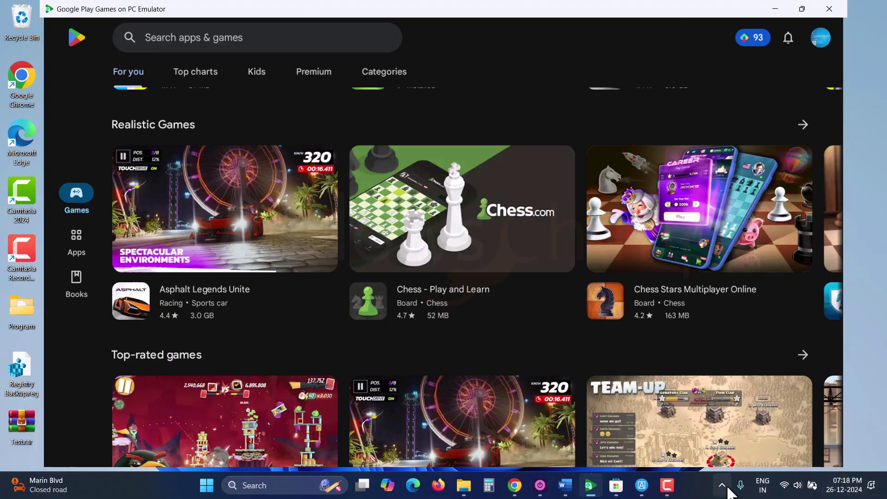
Examine the running emulator's graphics settings, including the Maximum FPS and Graphics Stack Override choices, and its developer options
click(724, 487)
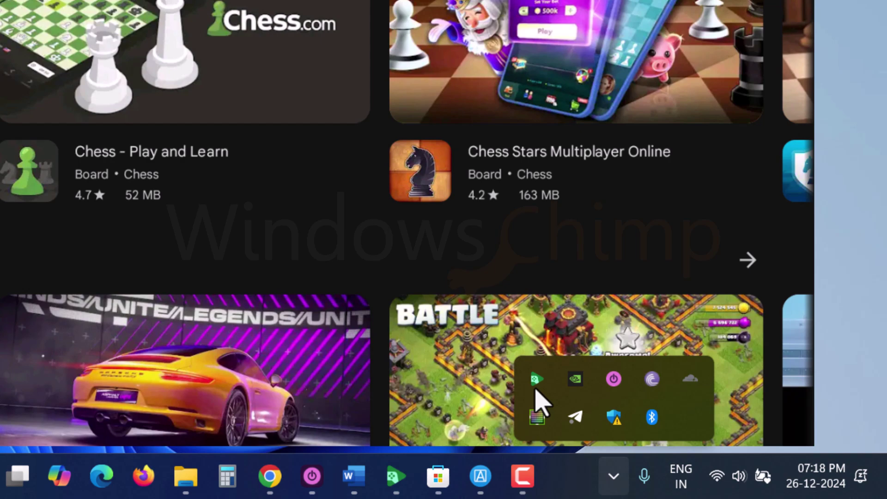
right_click(675, 427)
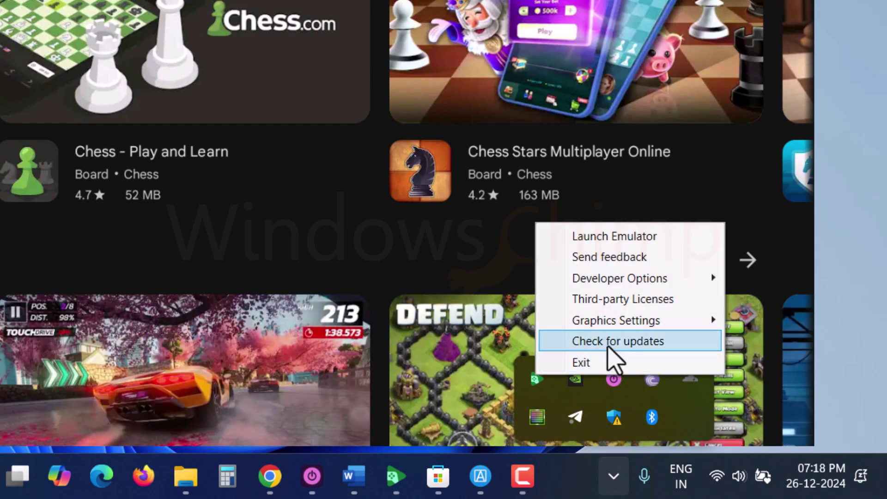
mouse_move(632, 323)
mouse_move(414, 329)
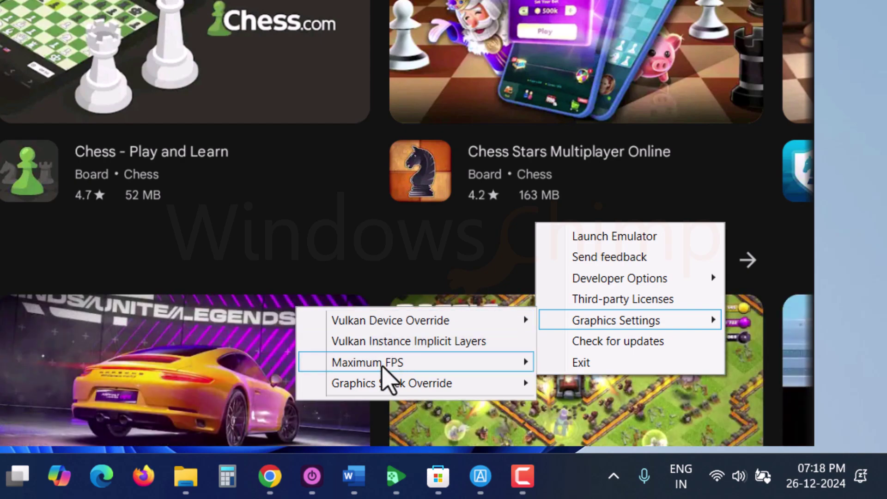
mouse_move(383, 368)
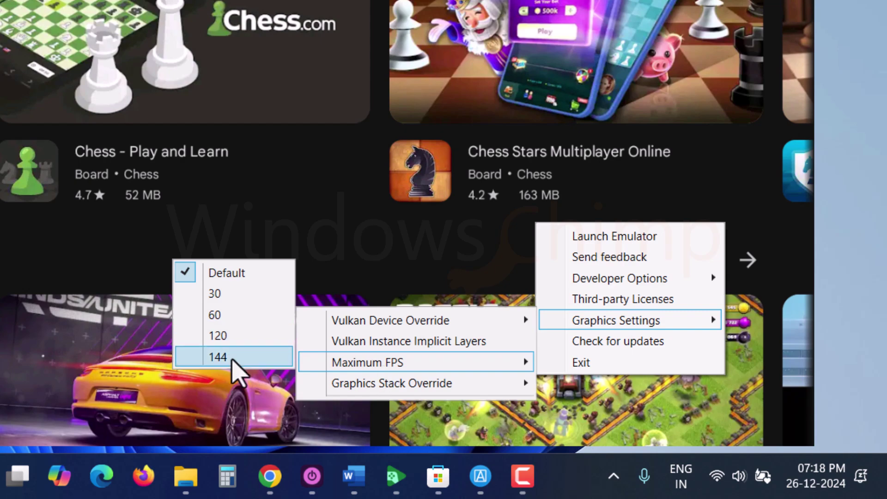
mouse_move(416, 381)
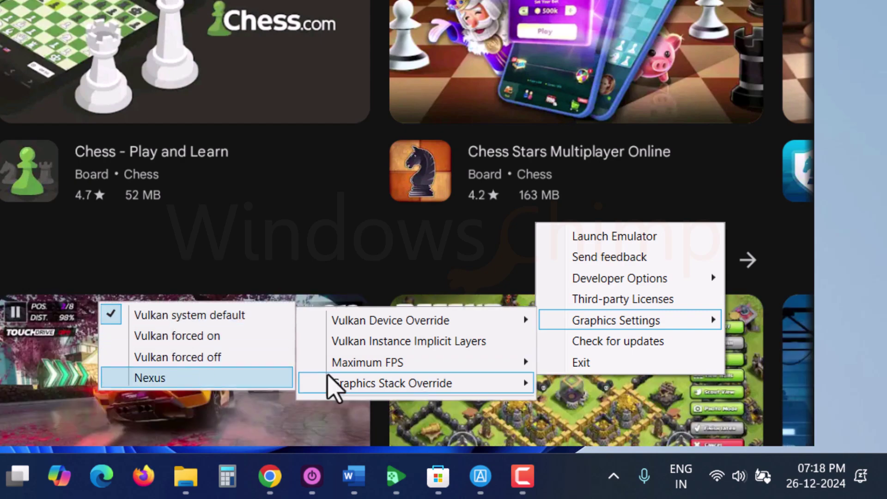
mouse_move(611, 279)
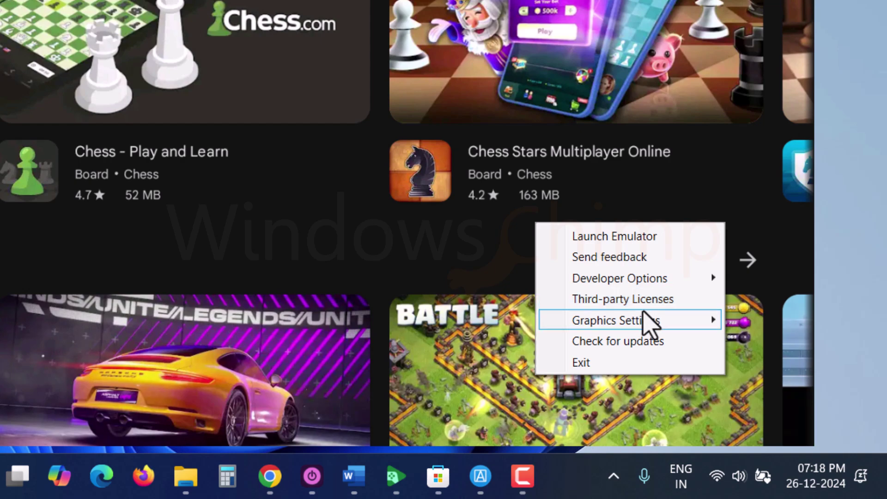
Exit the Google Play Games emulator completely, including its background process
click(613, 476)
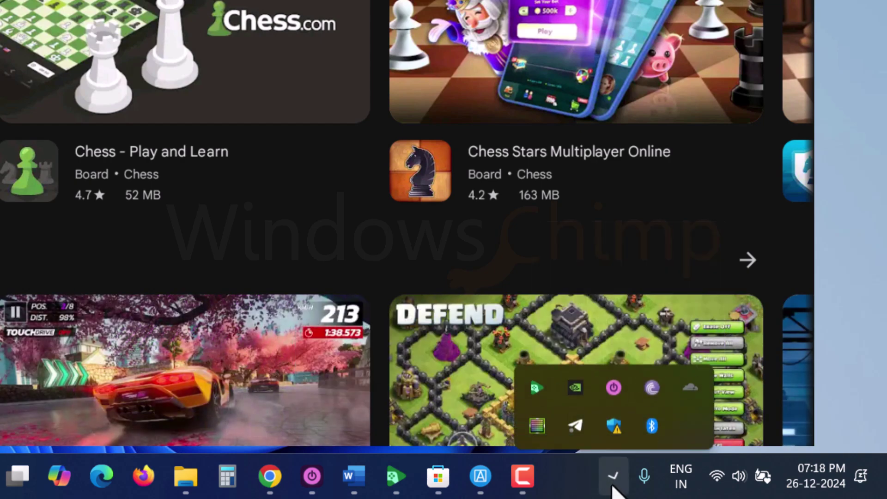
right_click(536, 388)
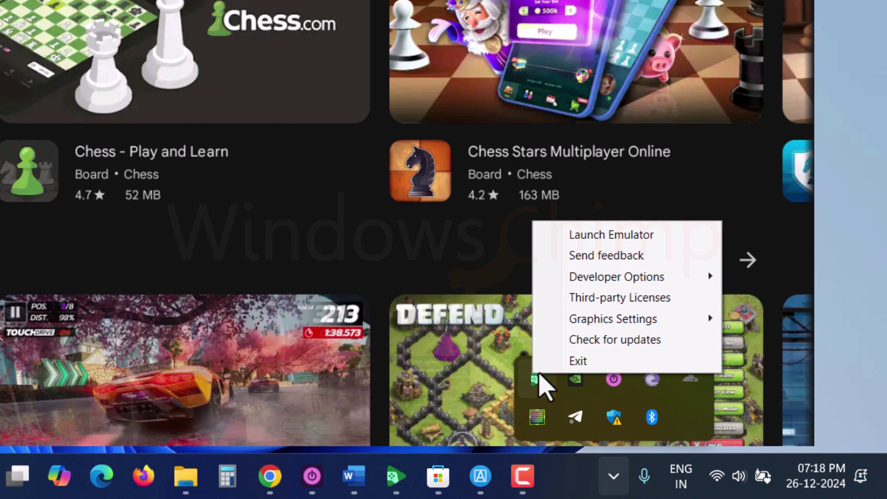
click(579, 363)
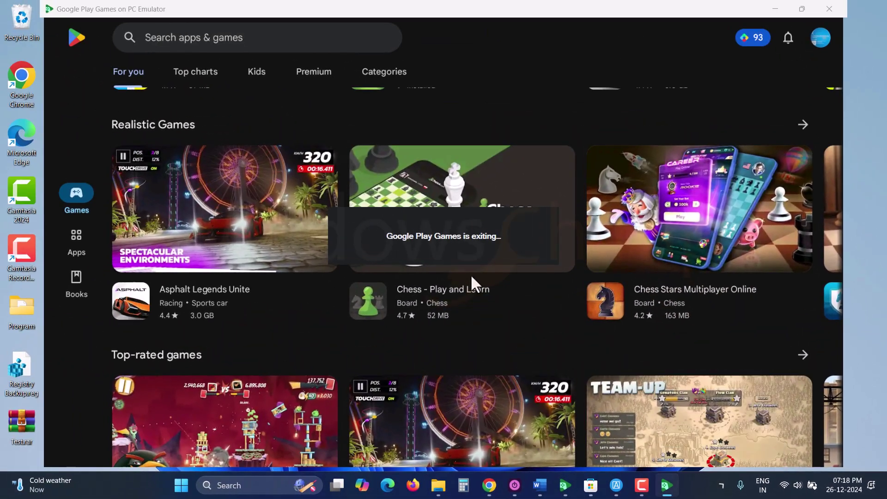